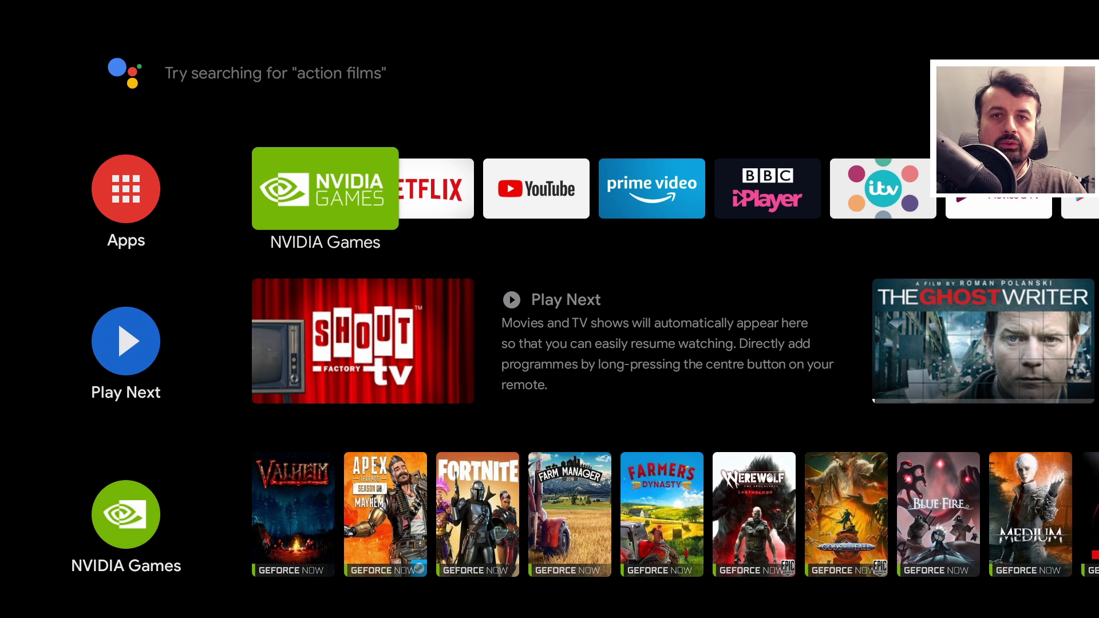
- Open Play Movies & TV from the favourites row and return to the home screen
{"action": "key", "text": "Right"}
{"action": "key", "text": "Right"}
{"action": "key", "text": "Right"}
{"action": "key", "text": "Right"}
{"action": "key", "text": "Right"}
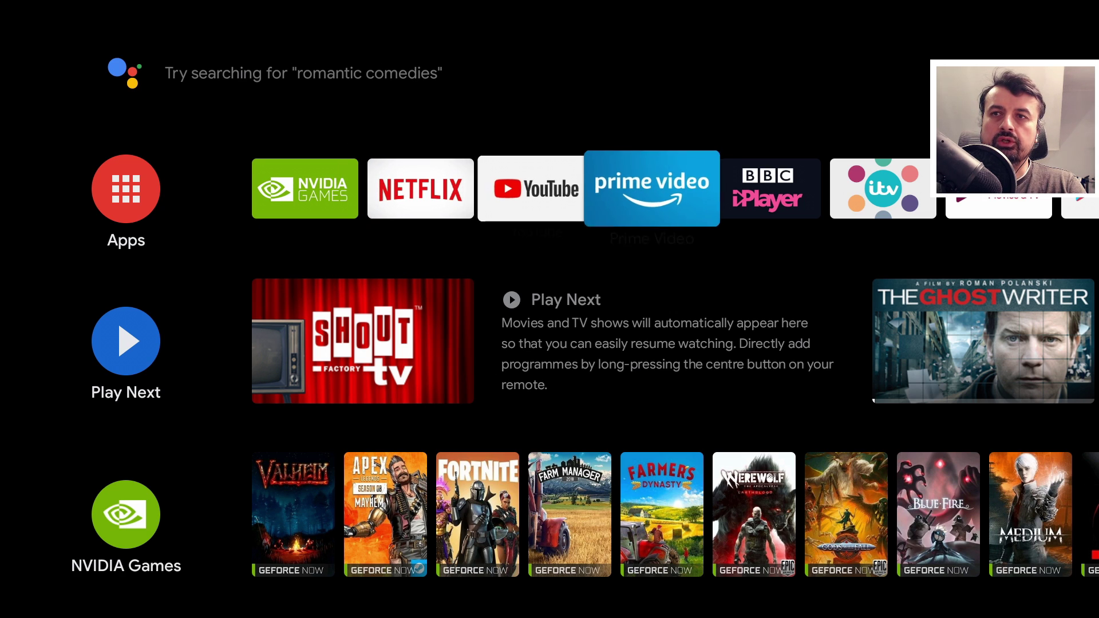
{"action": "key", "text": "Right"}
{"action": "key", "text": "Right"}
{"action": "key", "text": "Right"}
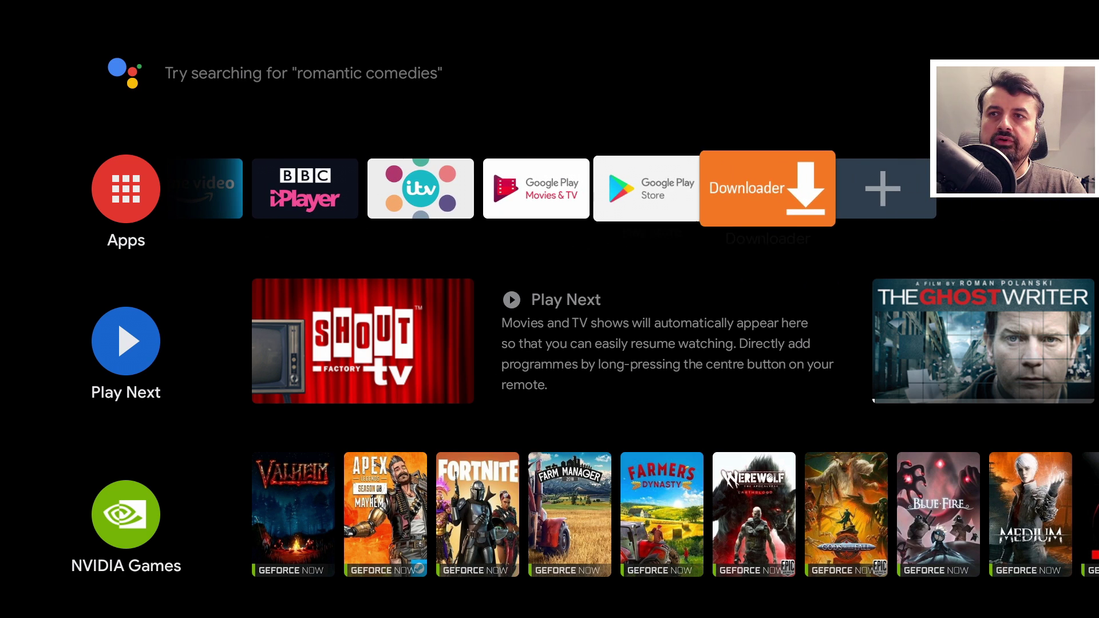
{"action": "key", "text": "Left"}
{"action": "key", "text": "Left"}
{"action": "key", "text": "Return"}
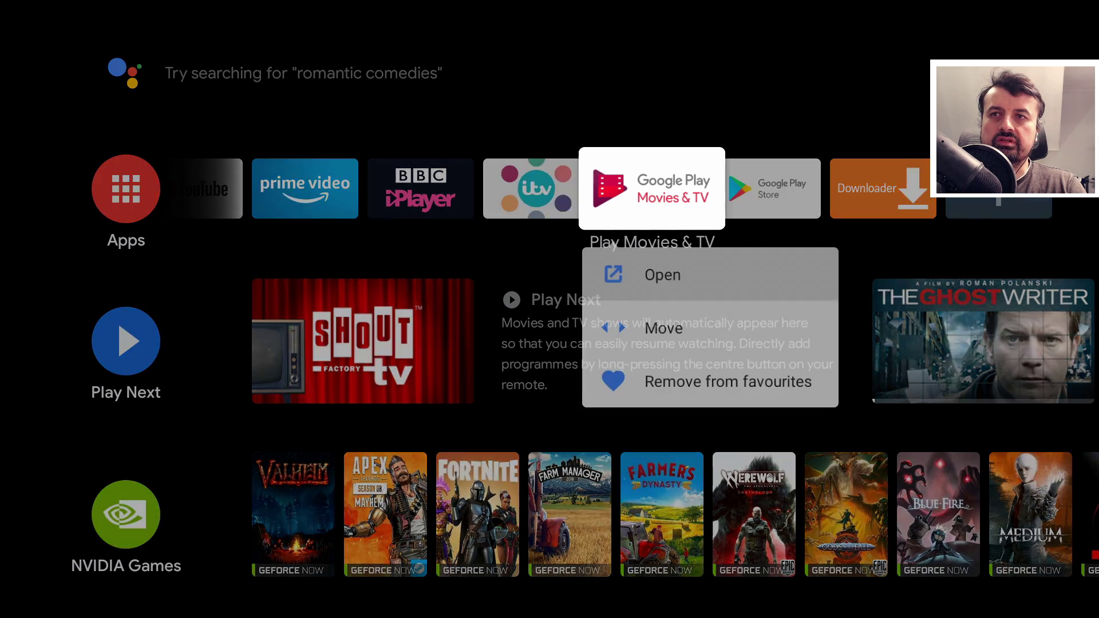
{"action": "key", "text": "Return"}
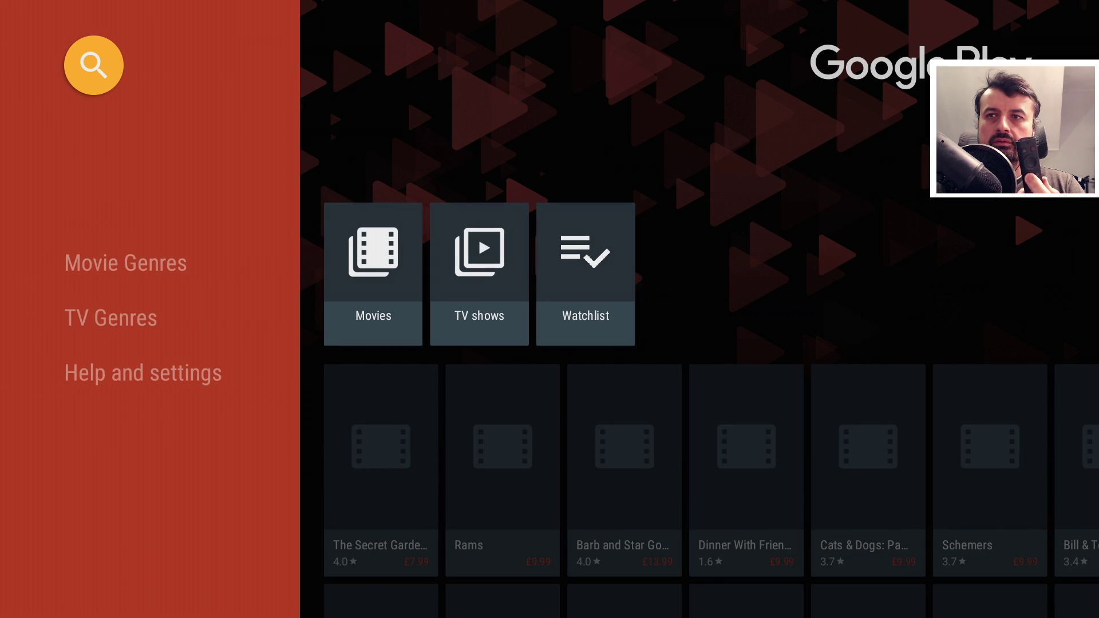
{"action": "key", "text": "Escape"}
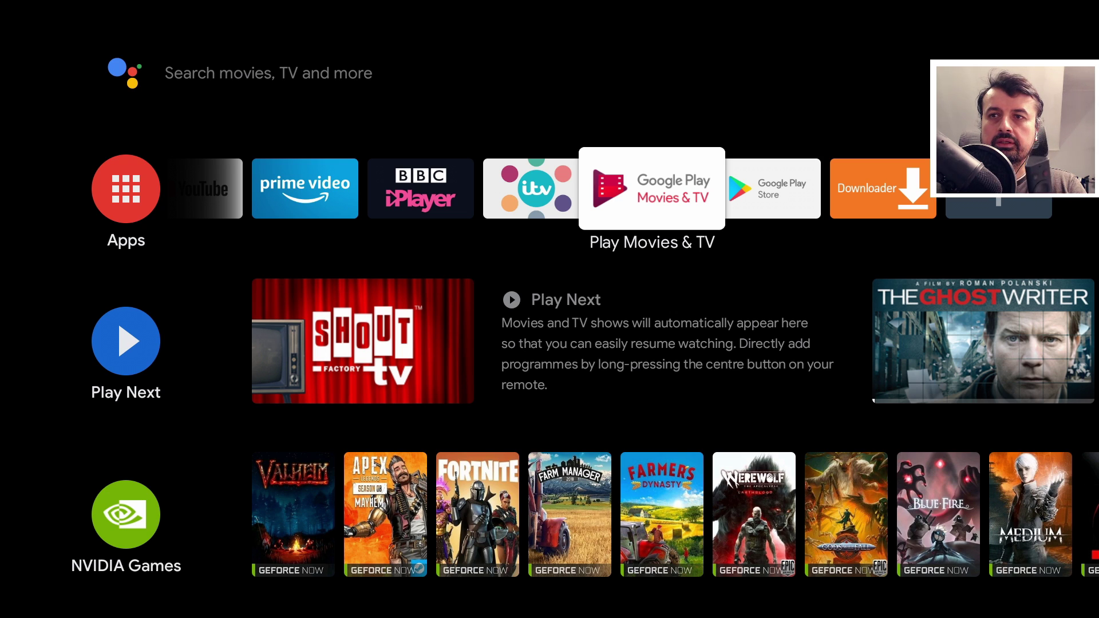
- Look through the recently used apps as far back as Kodi, and return to the home screen
{"action": "key", "text": "alt+Tab"}
{"action": "key", "text": "Left"}
{"action": "key", "text": "Left"}
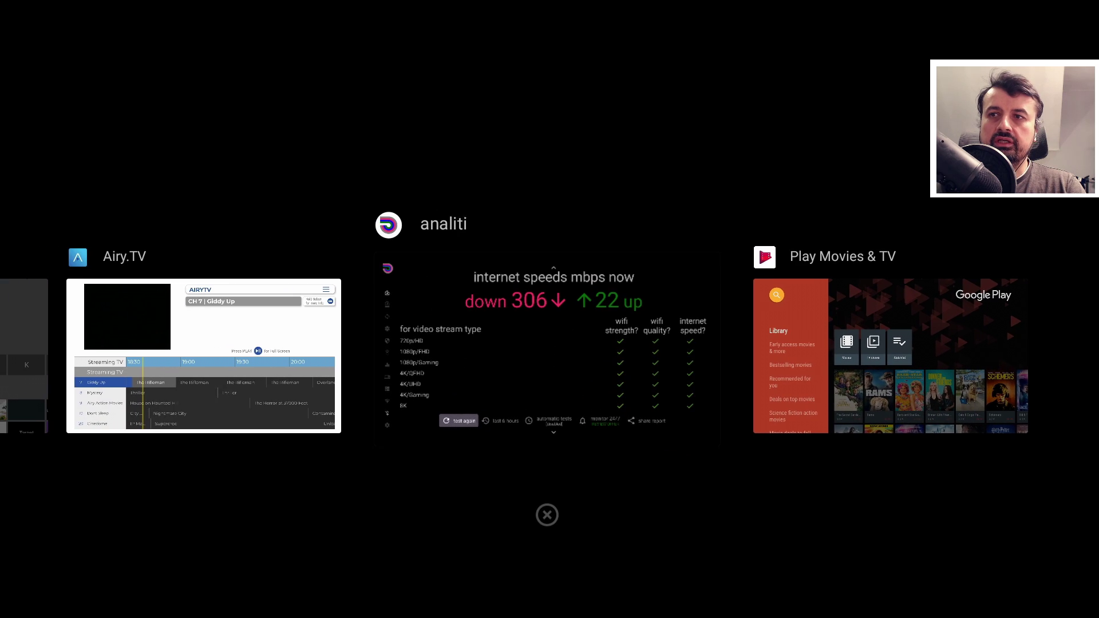
{"action": "key", "text": "Left"}
{"action": "key", "text": "Left"}
{"action": "key", "text": "Left"}
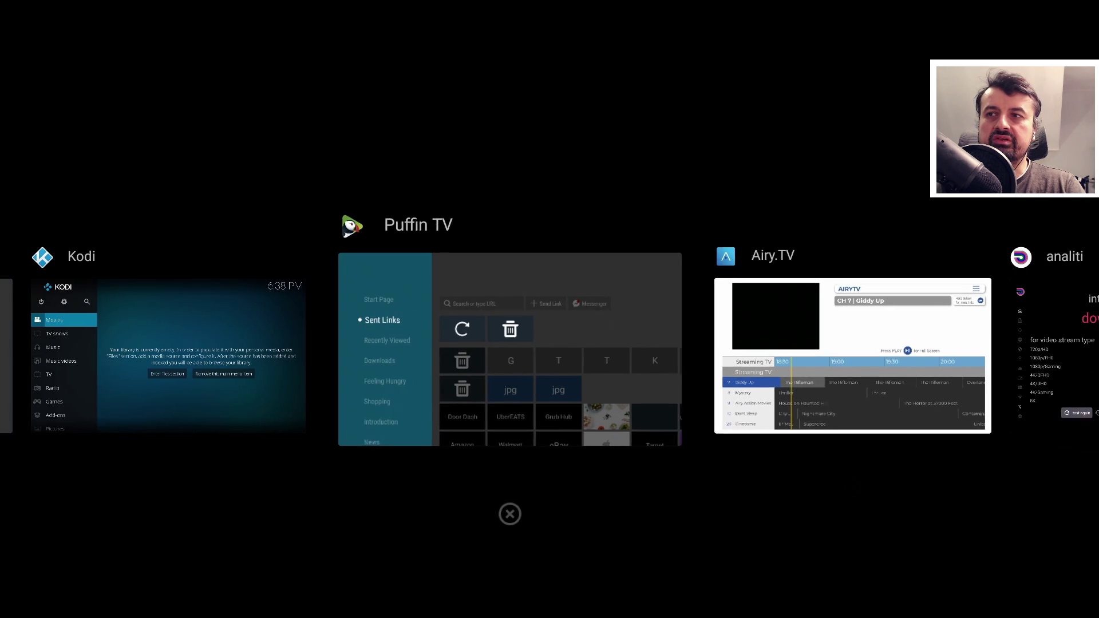
{"action": "key", "text": "Left"}
{"action": "key", "text": "Left"}
{"action": "key", "text": "Left"}
{"action": "key", "text": "Left"}
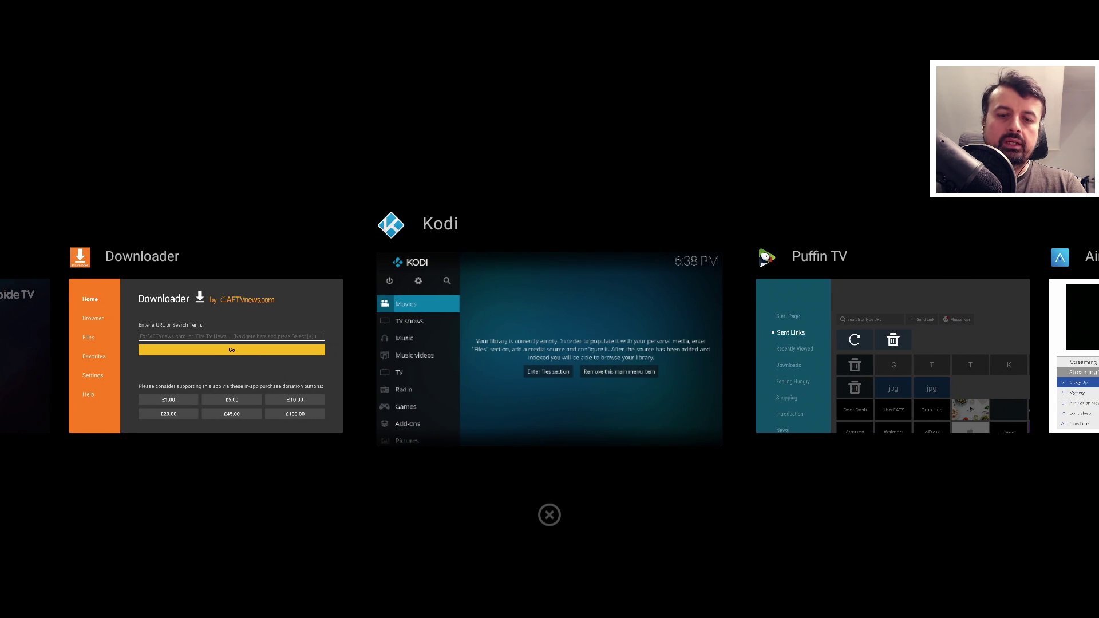
{"action": "key", "text": "Escape"}
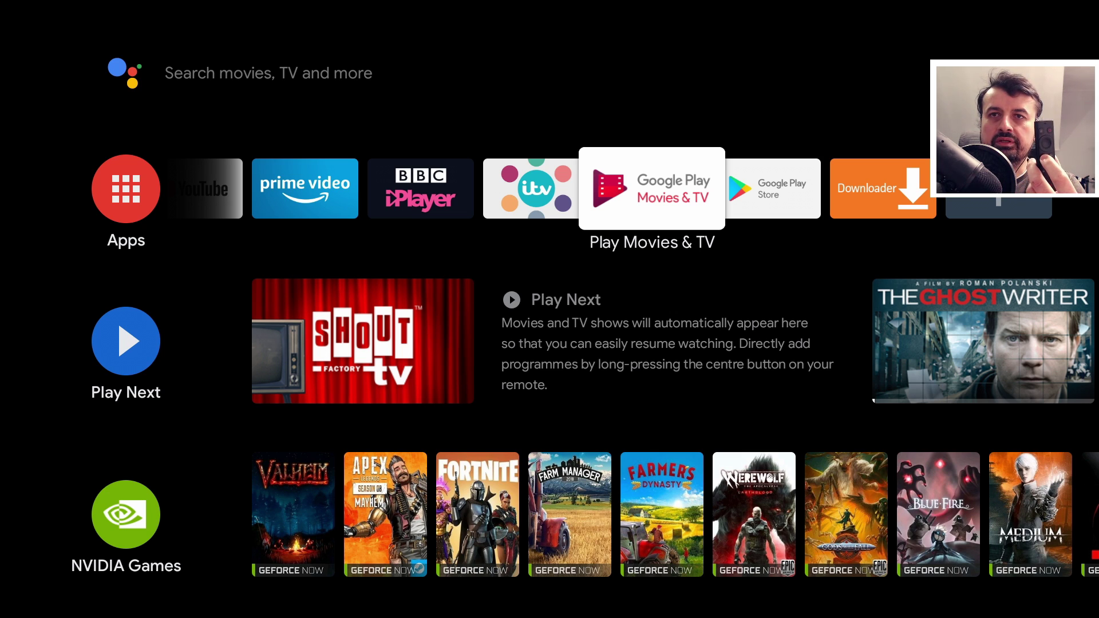
{"action": "key", "text": "Return"}
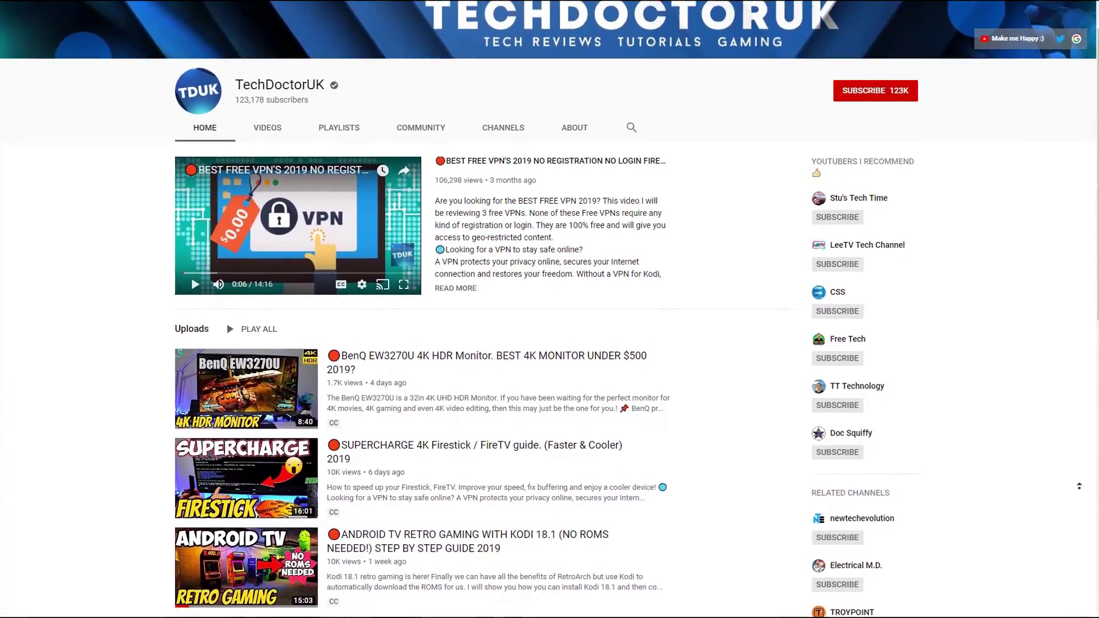
- Subscribe to the TechDoctorUK YouTube channel and turn on notifications for every new video
{"action": "scroll", "coordinate": [1078, 486], "scroll_direction": "up", "scroll_amount": 2}
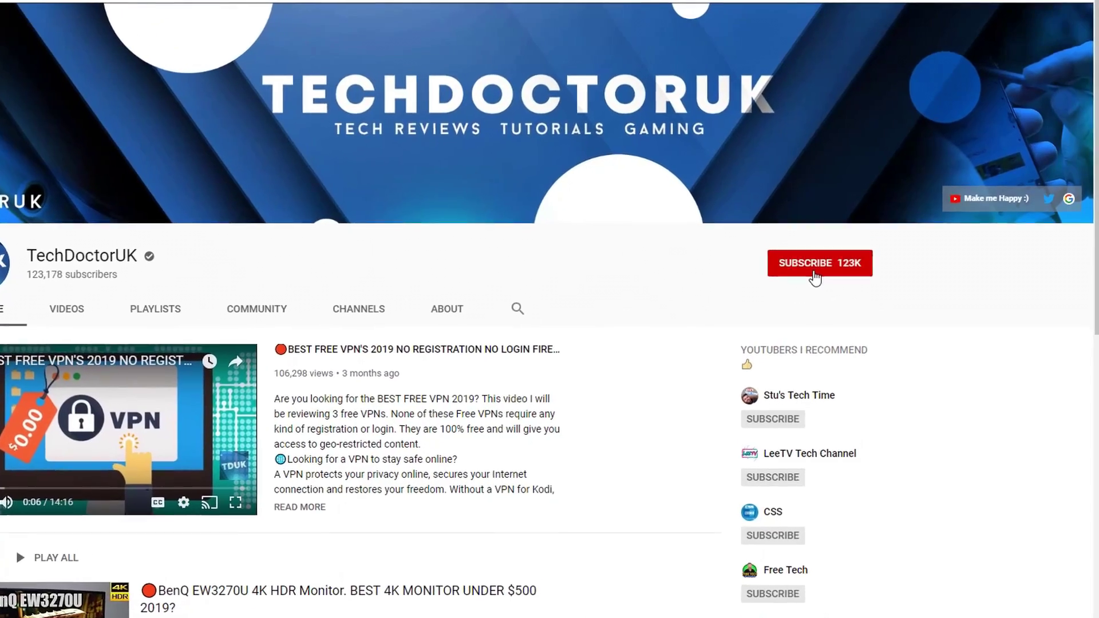
{"action": "left_click", "coordinate": [867, 240]}
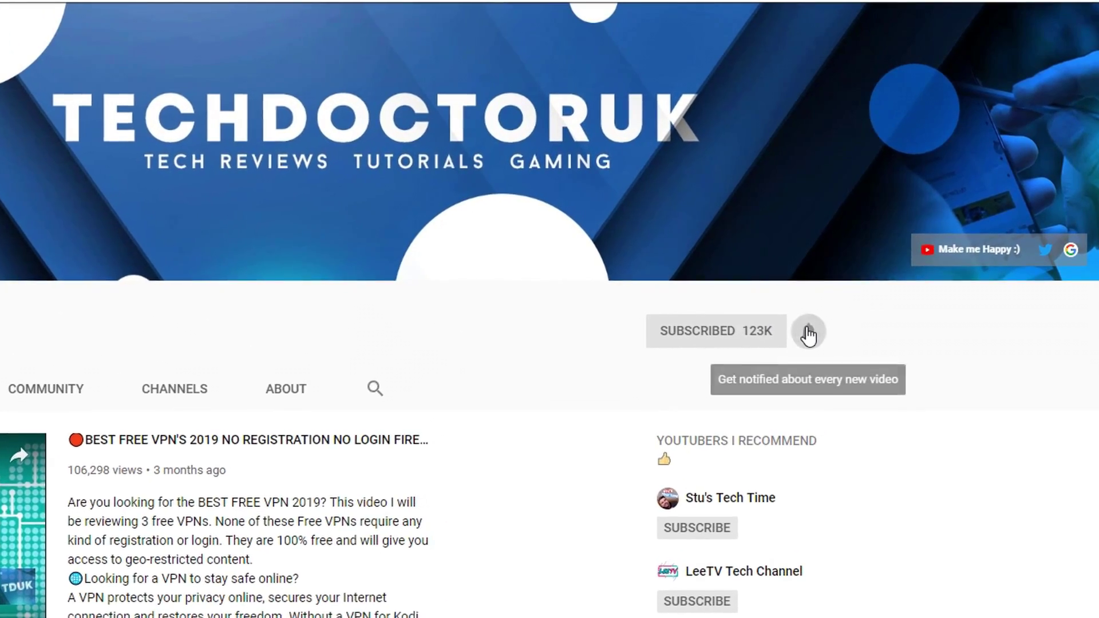
{"action": "left_click", "coordinate": [808, 337]}
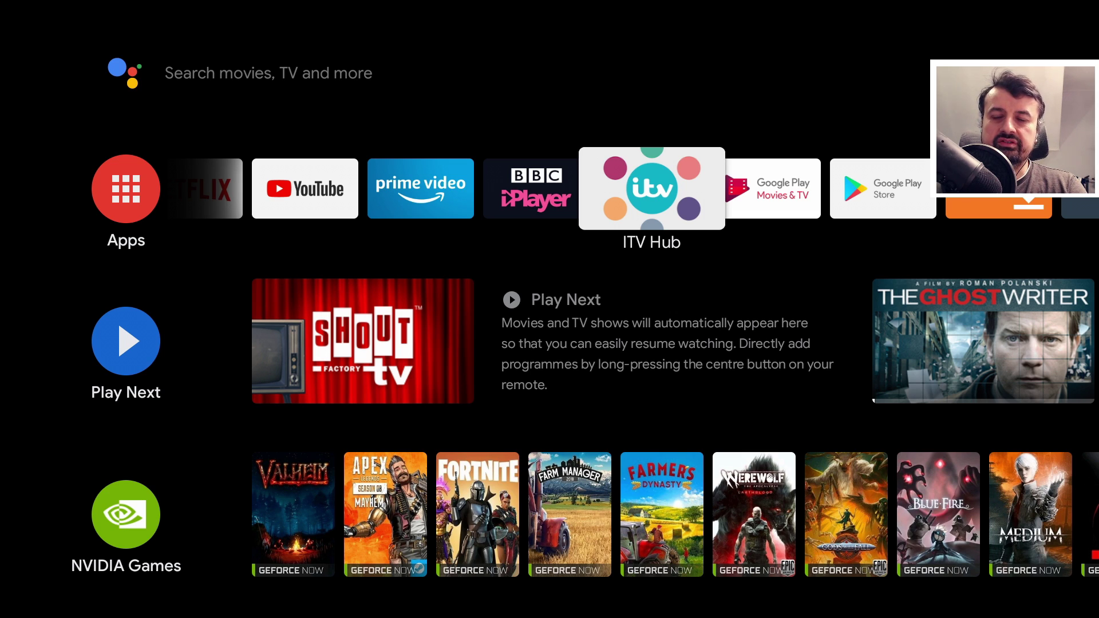
- Open the Customise Menu button settings within Remotes & Accessories
{"action": "key", "text": "Menu"}
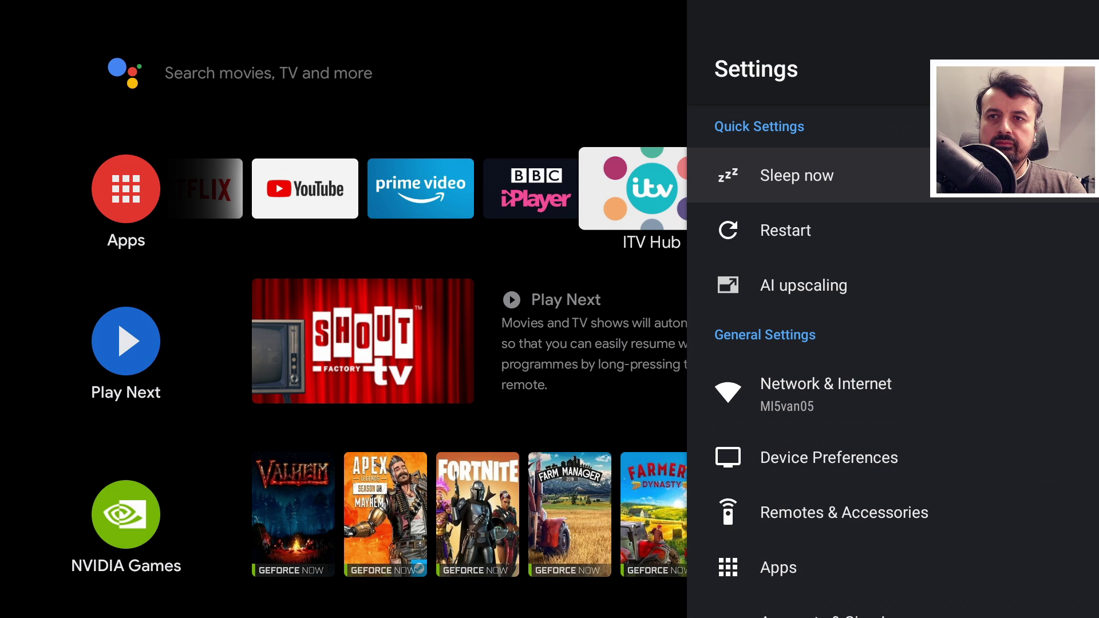
{"action": "key", "text": "Down"}
{"action": "key", "text": "Down"}
{"action": "key", "text": "Down"}
{"action": "key", "text": "Down"}
{"action": "key", "text": "Down"}
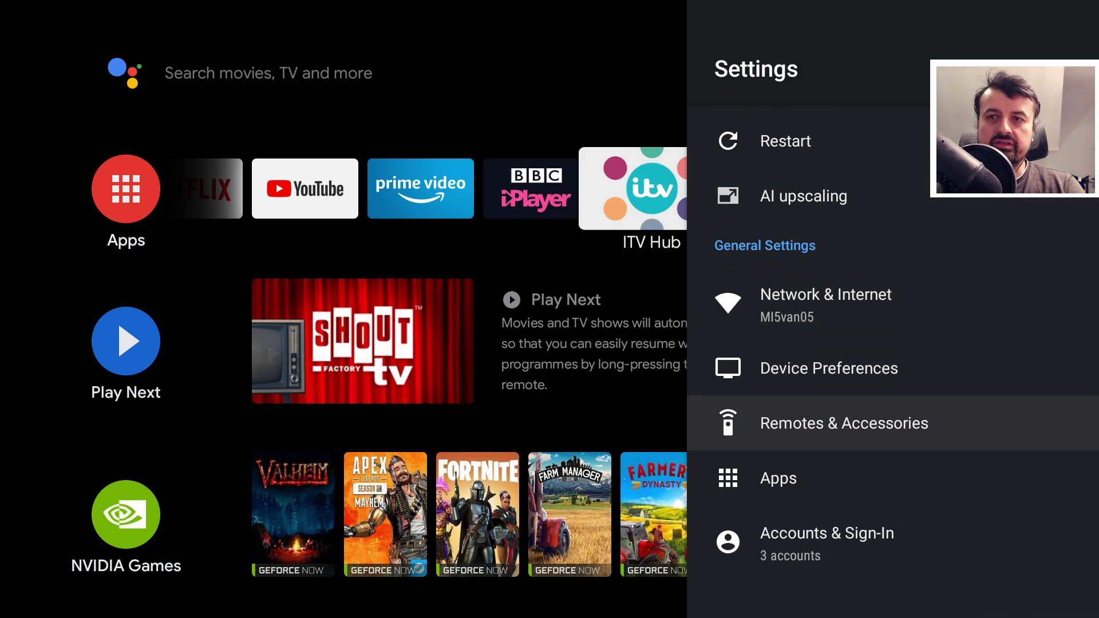
{"action": "key", "text": "Return"}
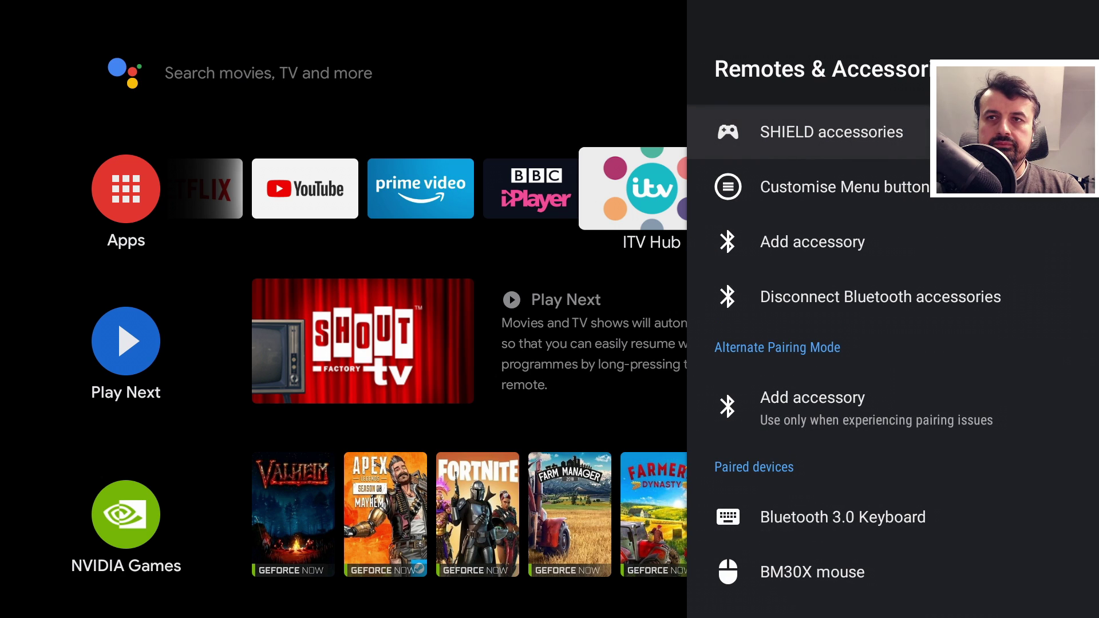
{"action": "key", "text": "Down"}
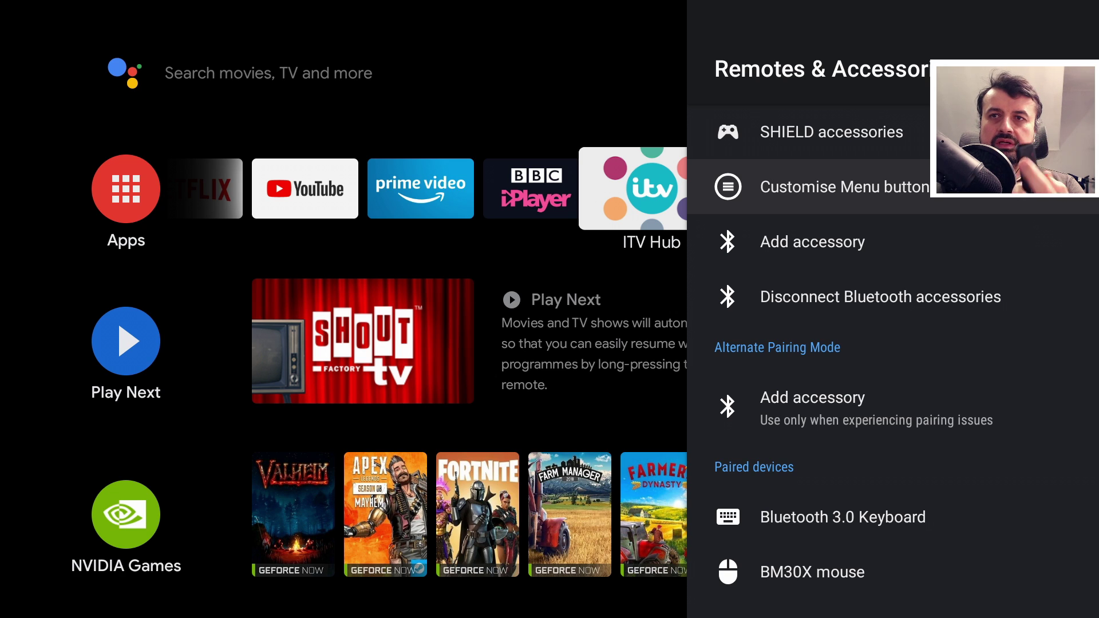
{"action": "key", "text": "Return"}
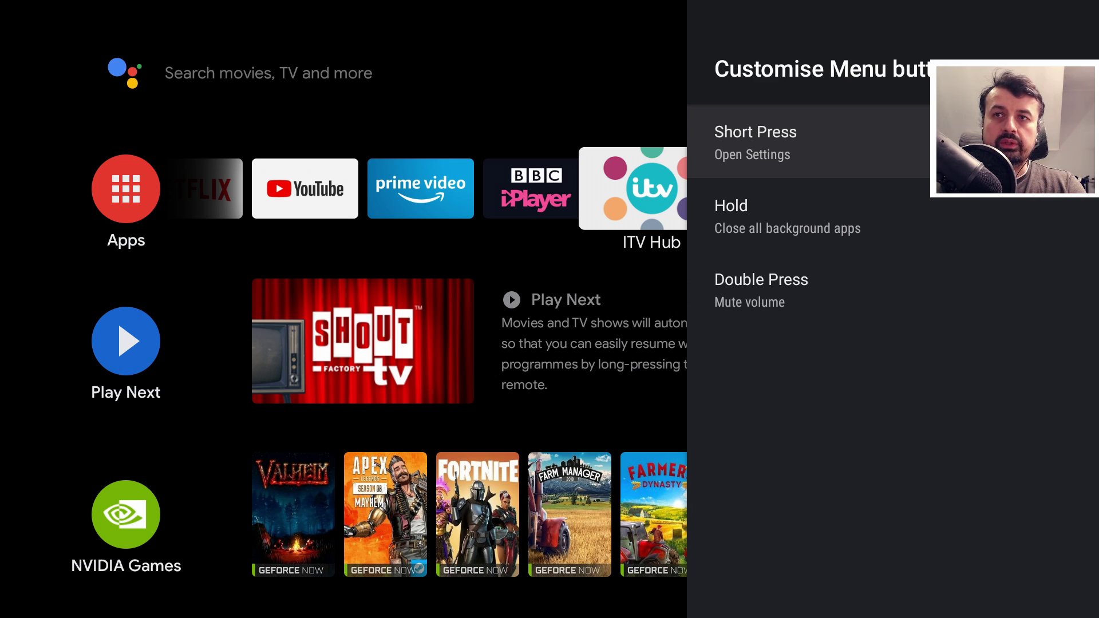
- Review the actions assigned to Short Press, Hold and Double Press of the Menu button, and close the settings
{"action": "key", "text": "Down"}
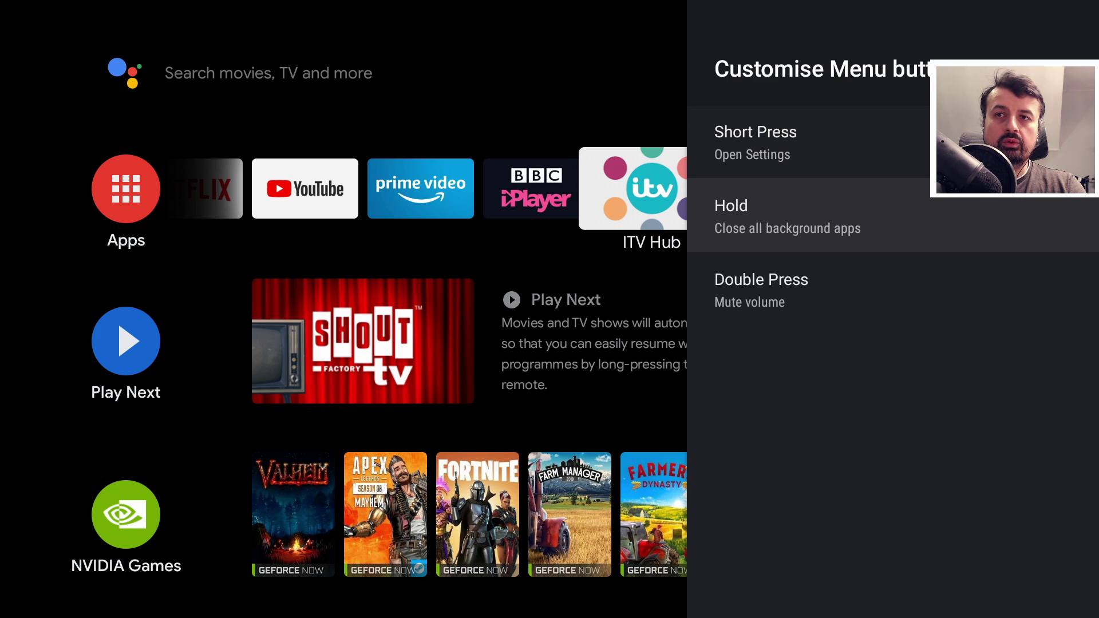
{"action": "key", "text": "Down"}
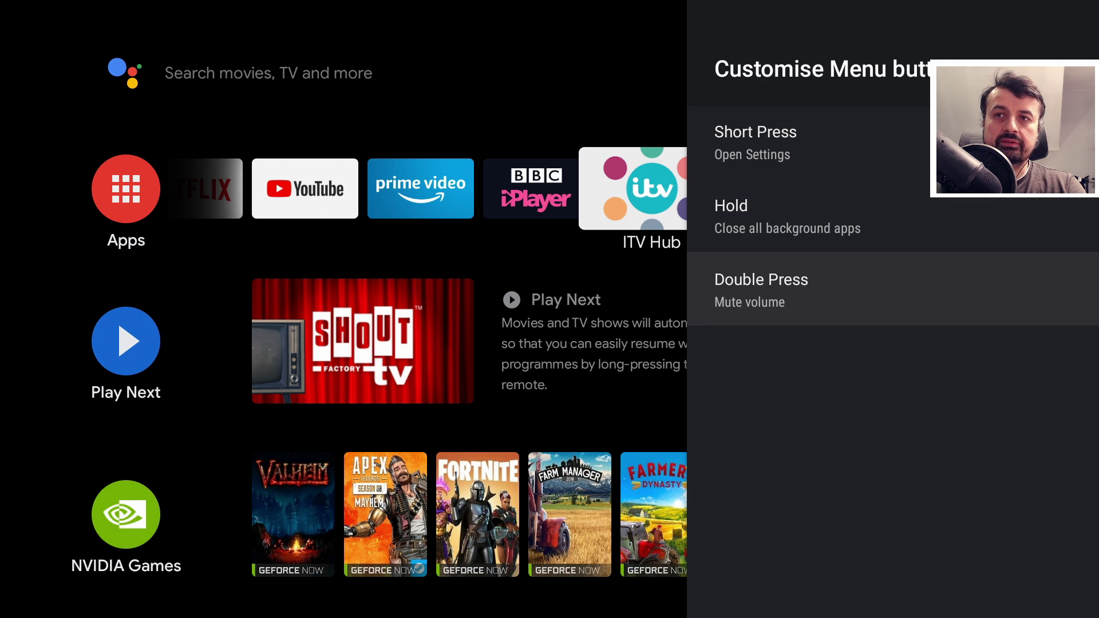
{"action": "key", "text": "Up"}
{"action": "key", "text": "Up"}
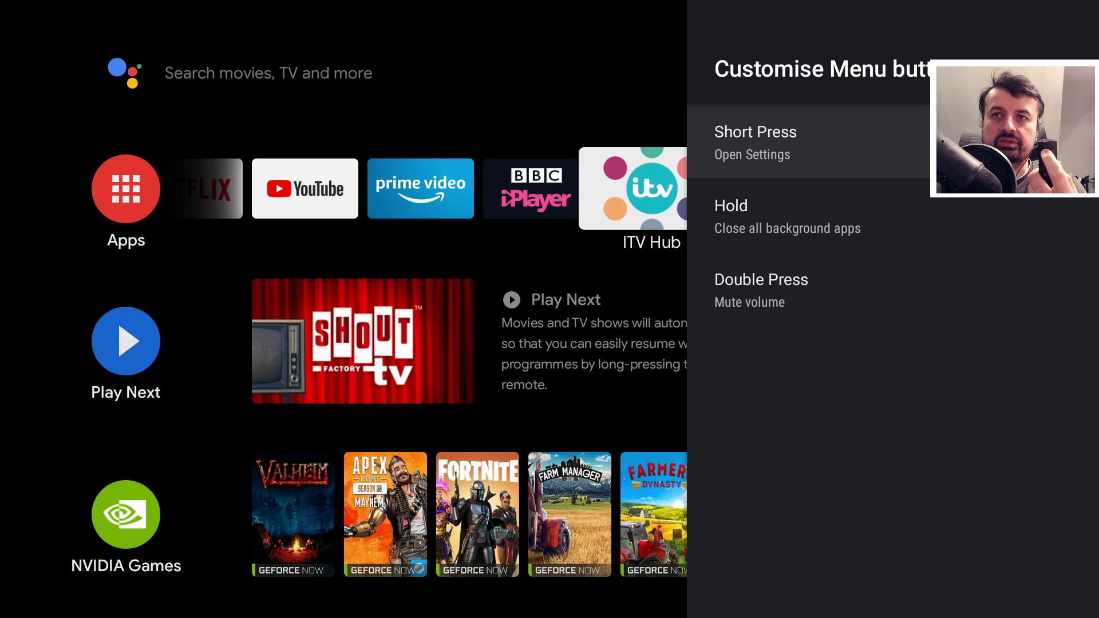
{"action": "key", "text": "Escape"}
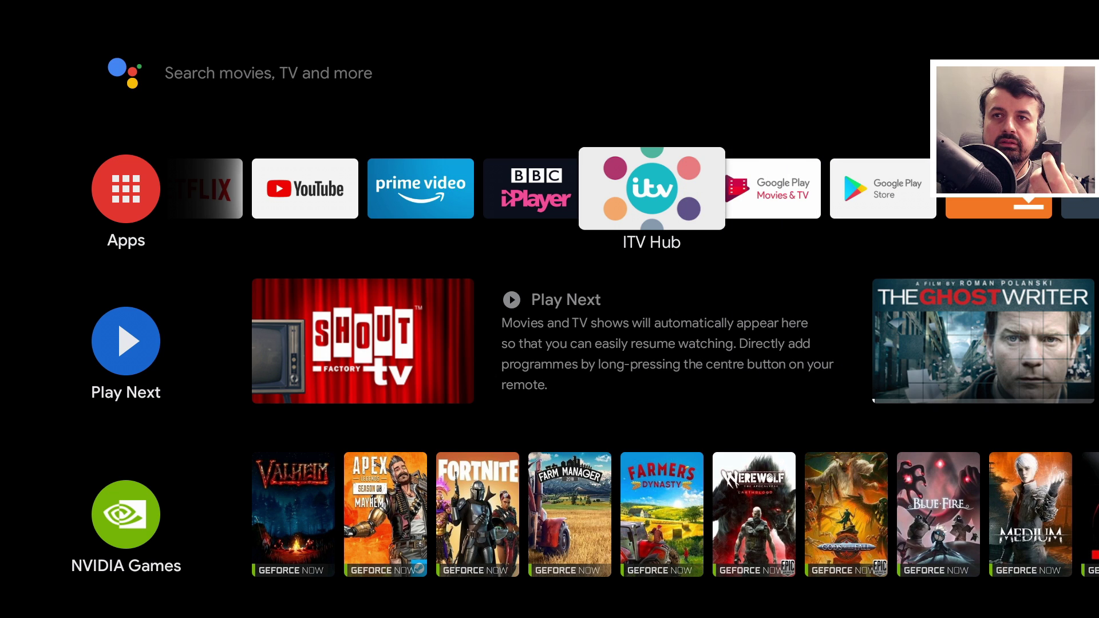
- Return to the Customise Menu button settings in Remotes & Accessories and open the action choices for Hold
{"action": "key", "text": "Menu"}
{"action": "key", "text": "Down"}
{"action": "key", "text": "Down"}
{"action": "key", "text": "Down"}
{"action": "key", "text": "Down"}
{"action": "key", "text": "Down"}
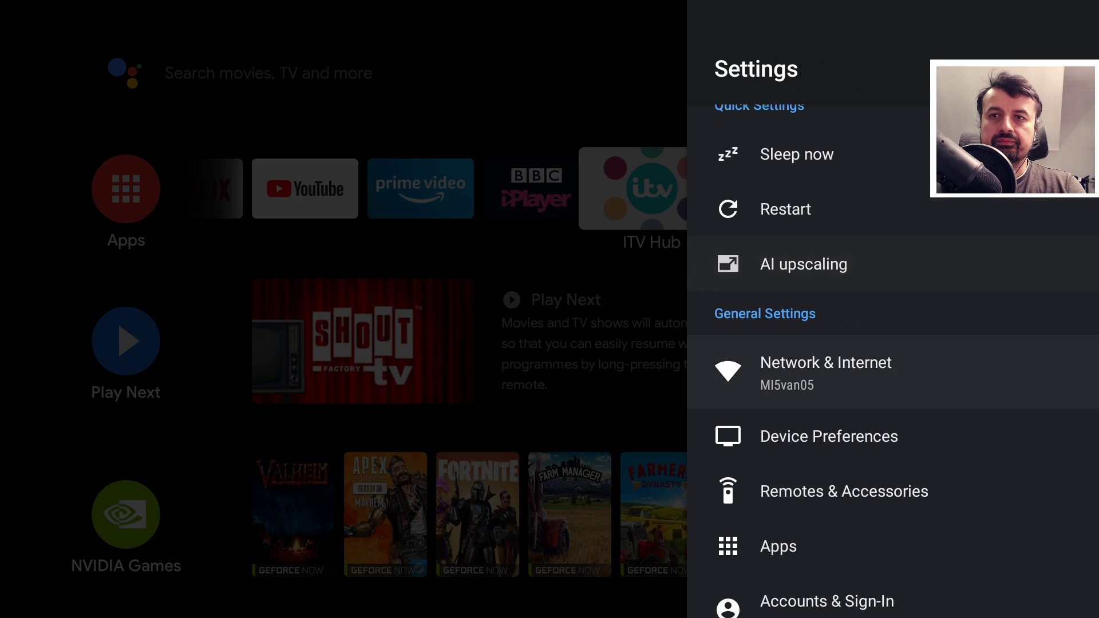
{"action": "key", "text": "Return"}
{"action": "key", "text": "Down"}
{"action": "key", "text": "Return"}
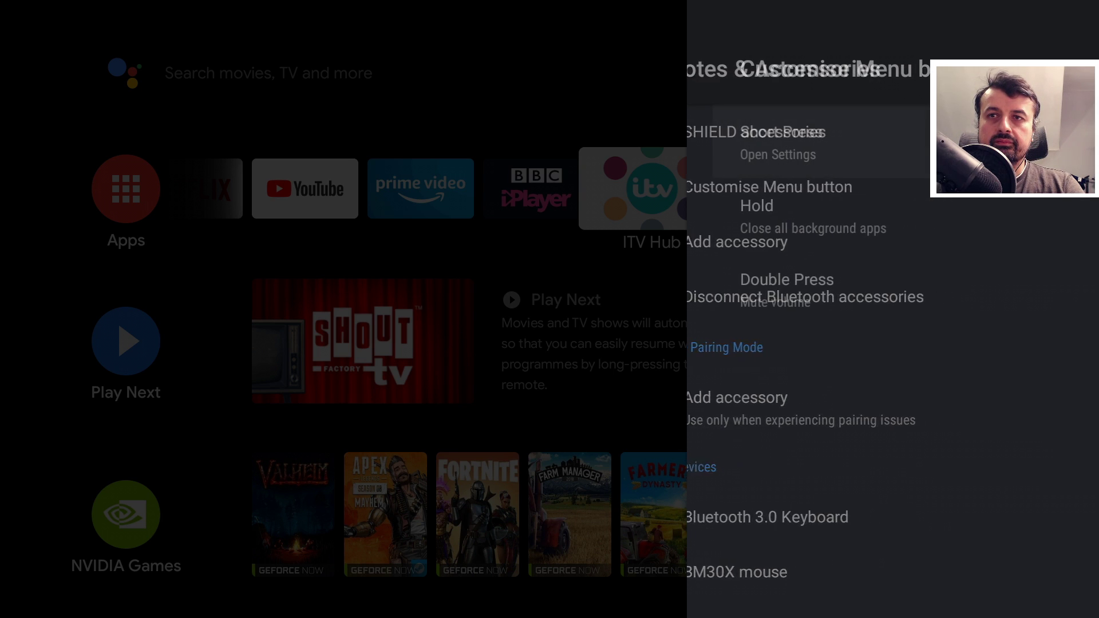
{"action": "key", "text": "Down"}
{"action": "key", "text": "Return"}
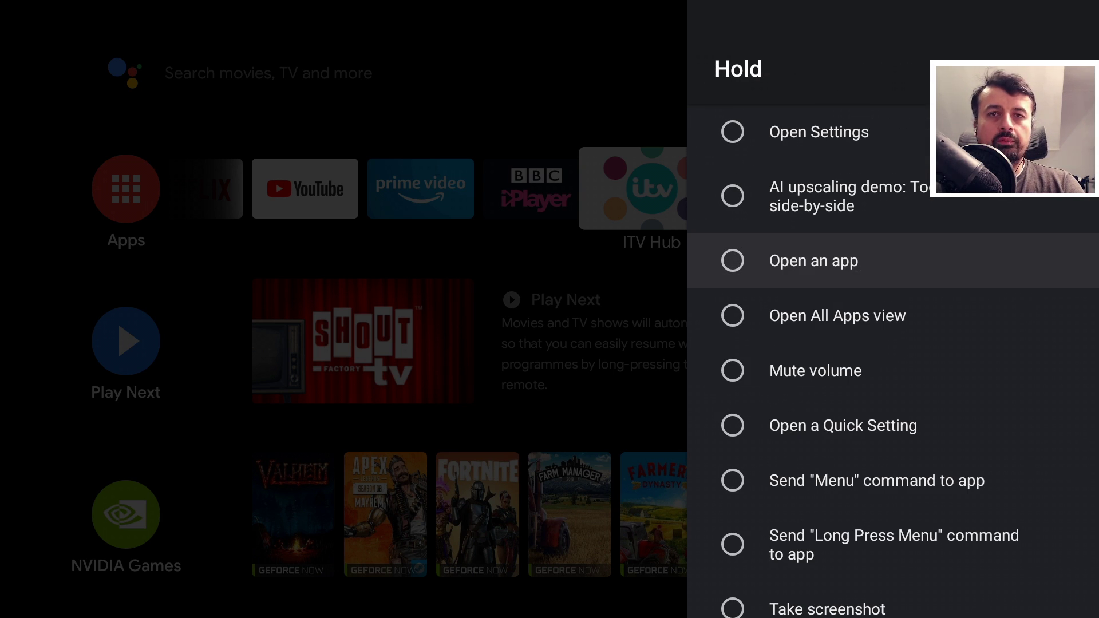
- Look through the available Hold actions for the Menu button and select Close all background apps
{"action": "key", "text": "Down"}
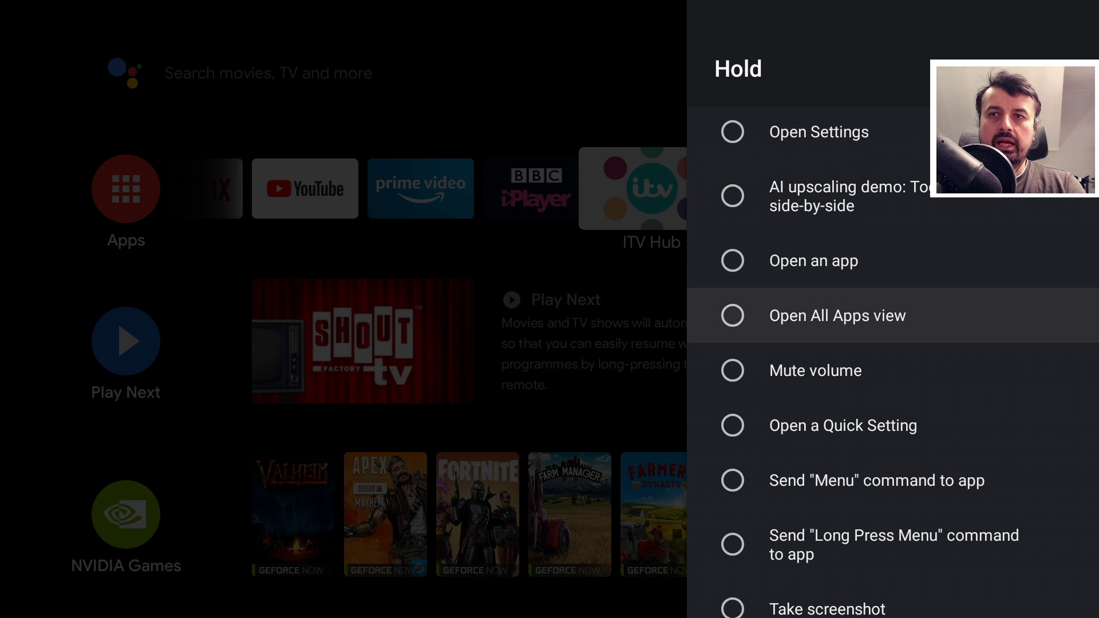
{"action": "key", "text": "Down"}
{"action": "key", "text": "Down"}
{"action": "key", "text": "Up"}
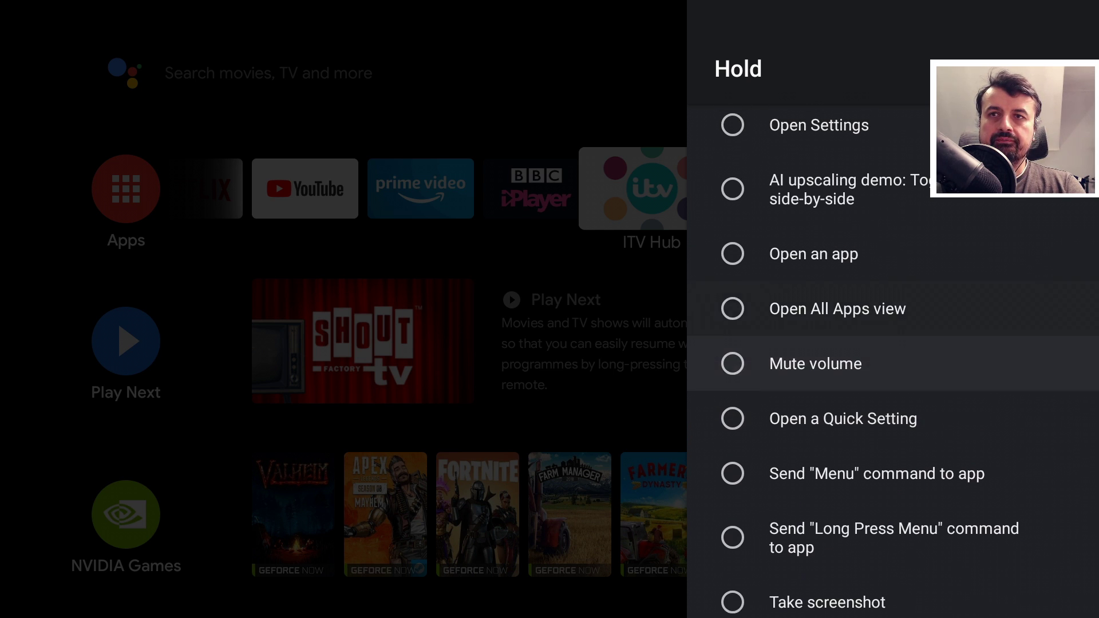
{"action": "key", "text": "Up"}
{"action": "key", "text": "Up"}
{"action": "key", "text": "Up"}
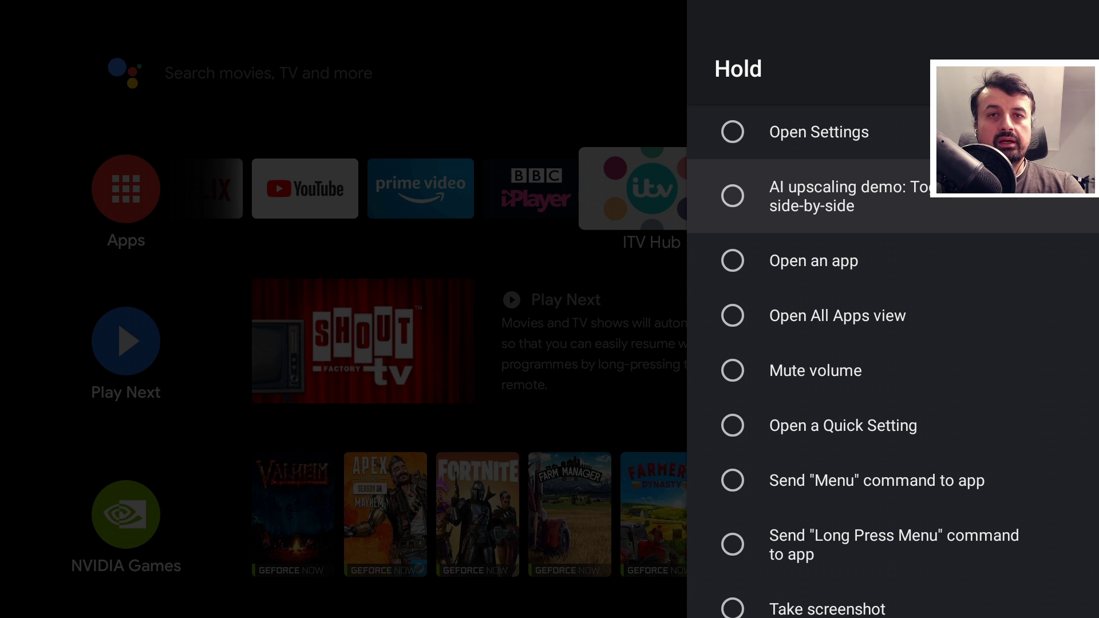
{"action": "key", "text": "Down"}
{"action": "key", "text": "Down"}
{"action": "key", "text": "Down"}
{"action": "key", "text": "Down"}
{"action": "key", "text": "Down"}
{"action": "key", "text": "Down"}
{"action": "key", "text": "Down"}
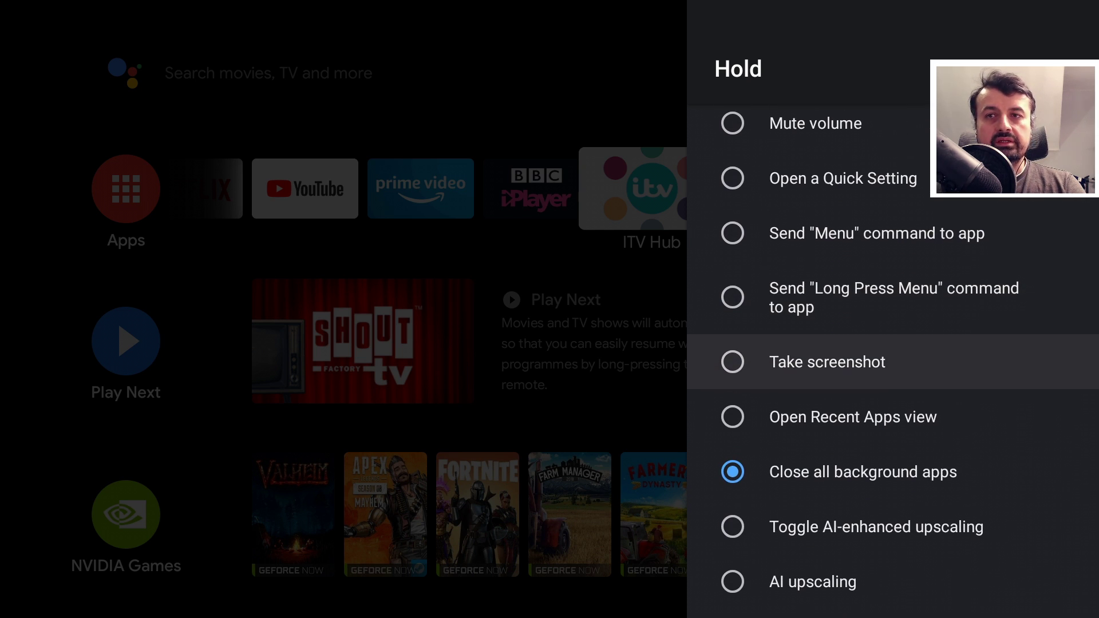
{"action": "key", "text": "Down"}
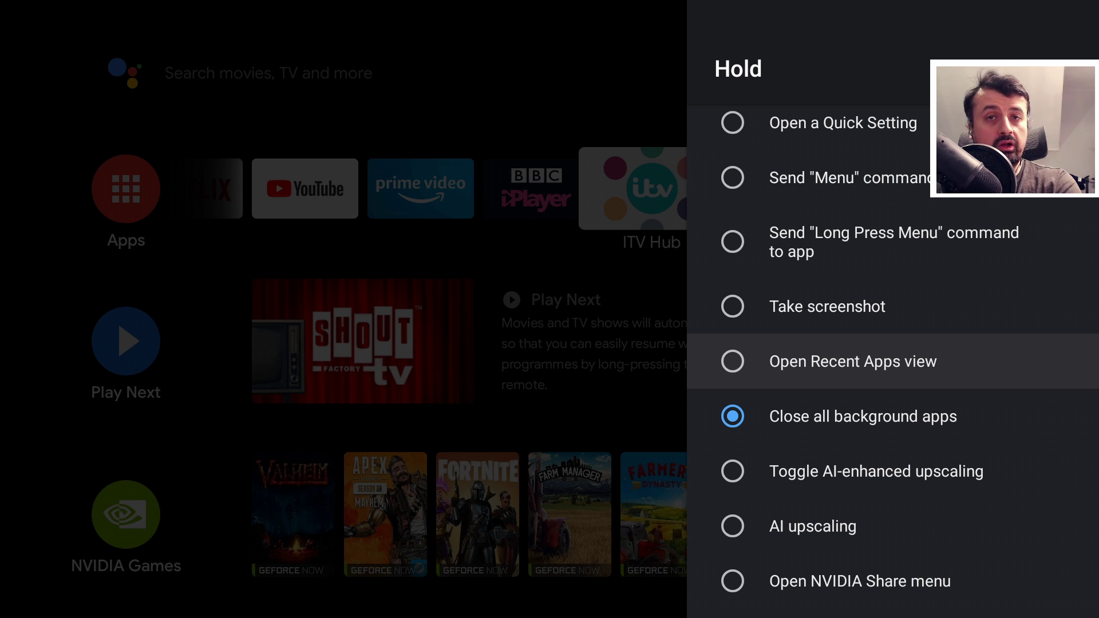
{"action": "key", "text": "Down"}
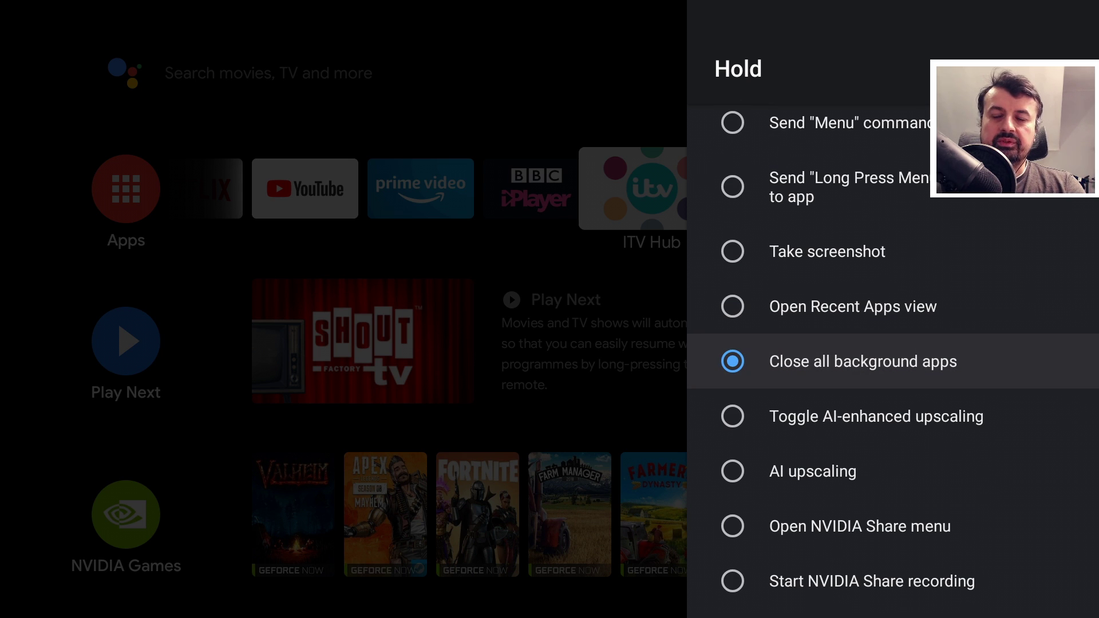
{"action": "key", "text": "Return"}
- Set the Menu button's Double Press action to AI upscaling and leave the settings
{"action": "key", "text": "Down"}
{"action": "key", "text": "Return"}
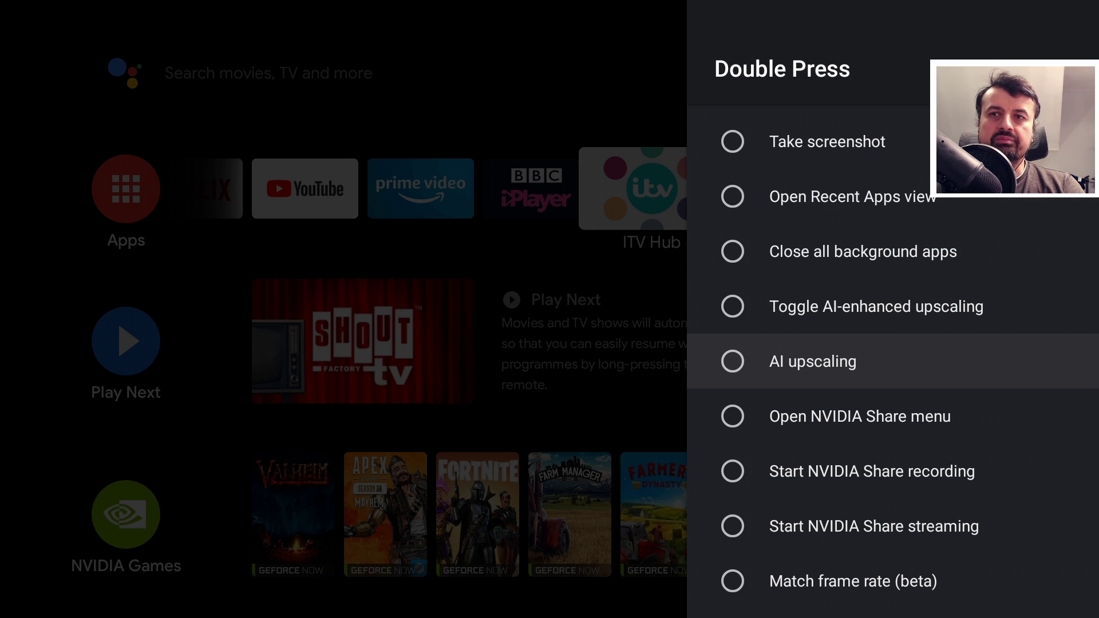
{"action": "key", "text": "Return"}
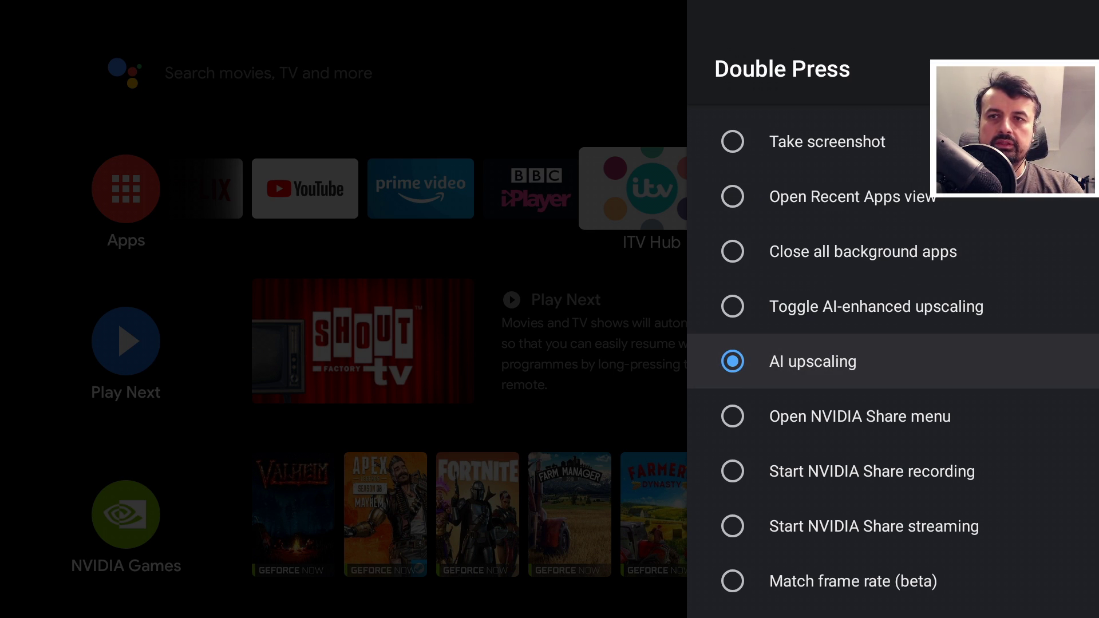
{"action": "key", "text": "Escape"}
{"action": "key", "text": "Left"}
{"action": "key", "text": "Left"}
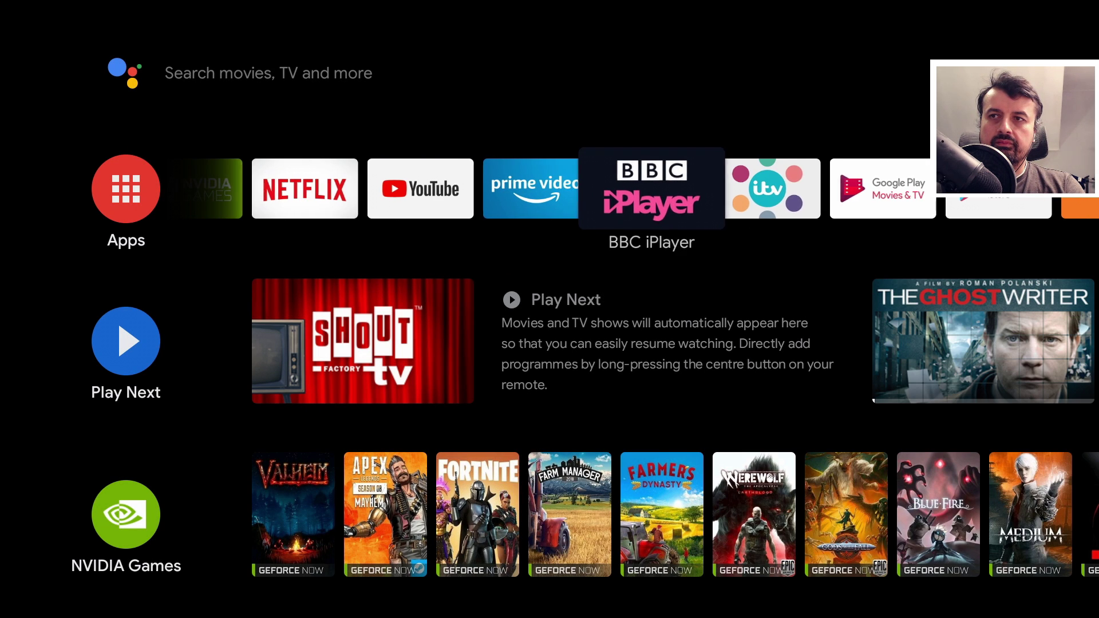
{"action": "key", "text": "Left"}
{"action": "key", "text": "Right"}
{"action": "key", "text": "Left"}
{"action": "key", "text": "Left"}
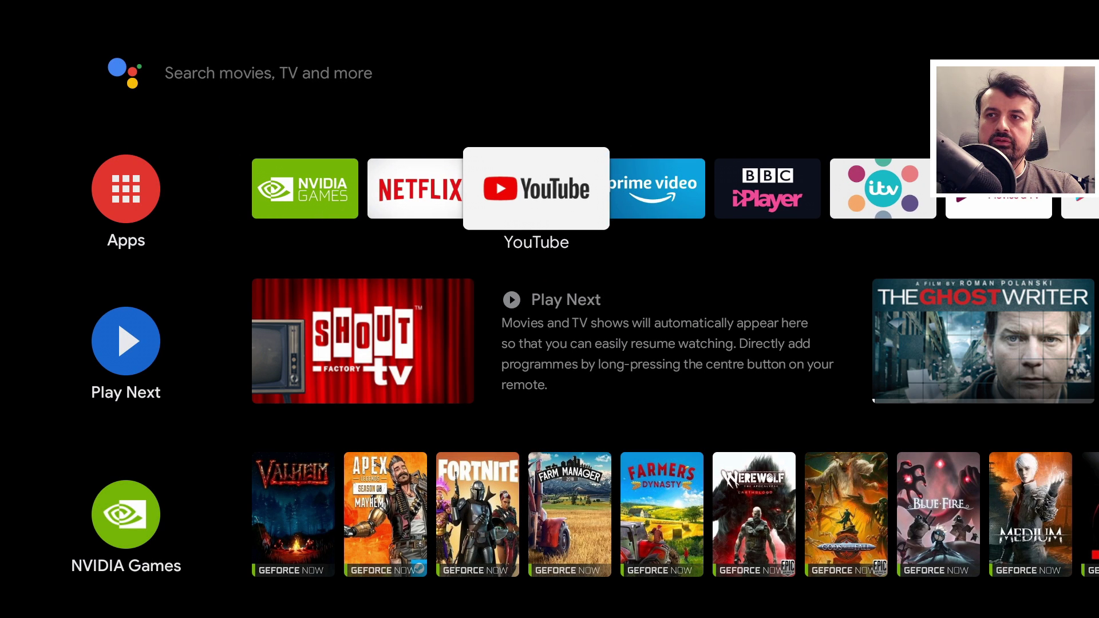
- Open NVIDIA Games, YouTube and the Play Store from the home screen so that several apps run in the background
{"action": "key", "text": "Left"}
{"action": "key", "text": "Return"}
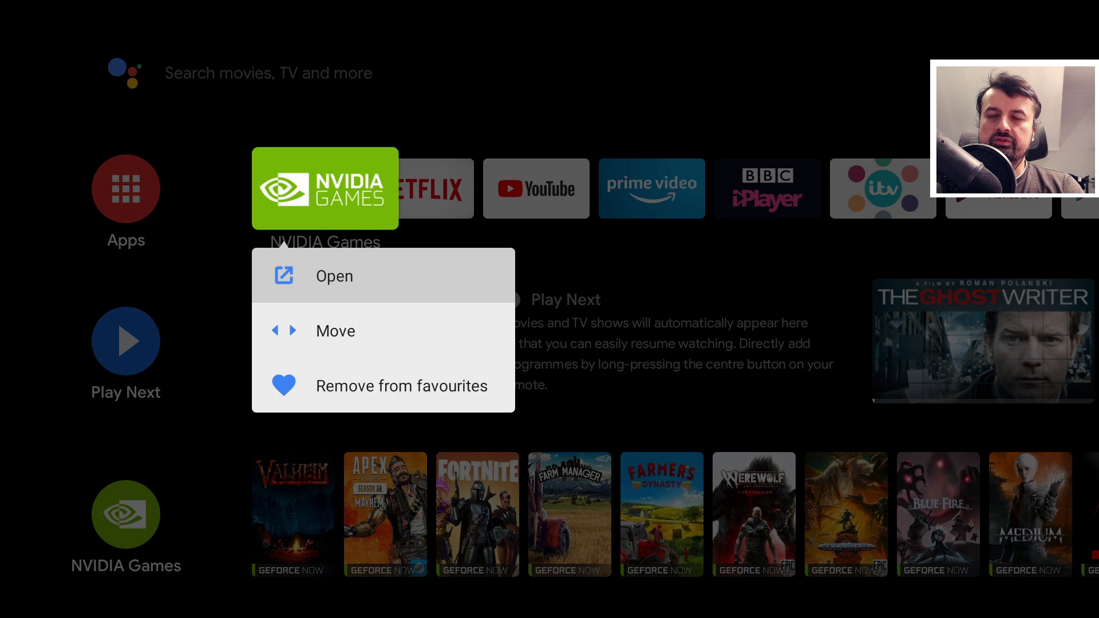
{"action": "key", "text": "Return"}
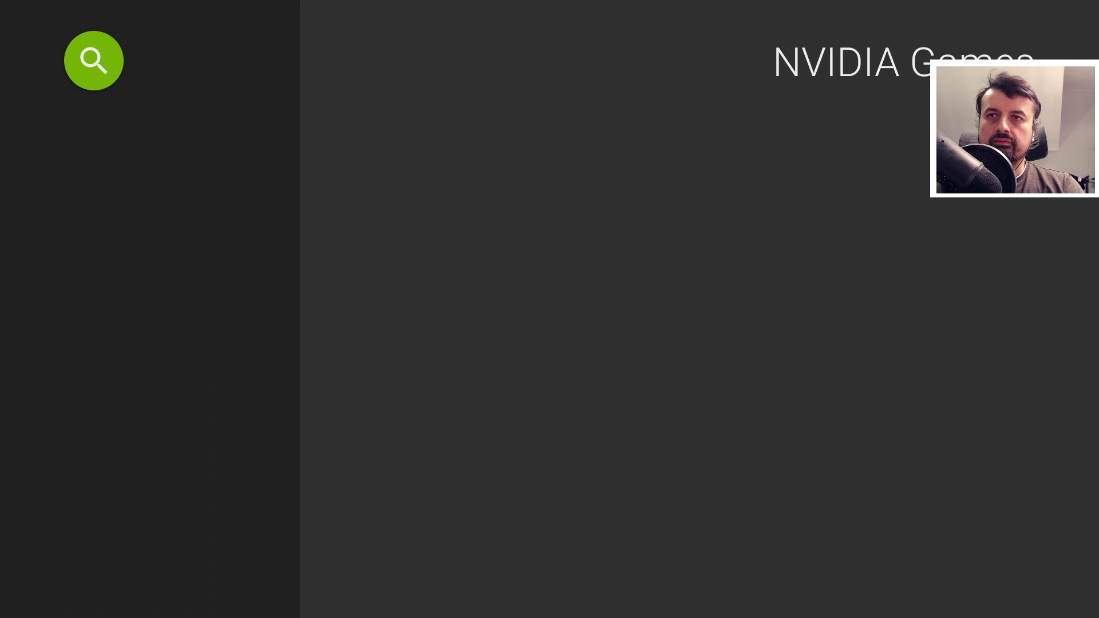
{"action": "key", "text": "Escape"}
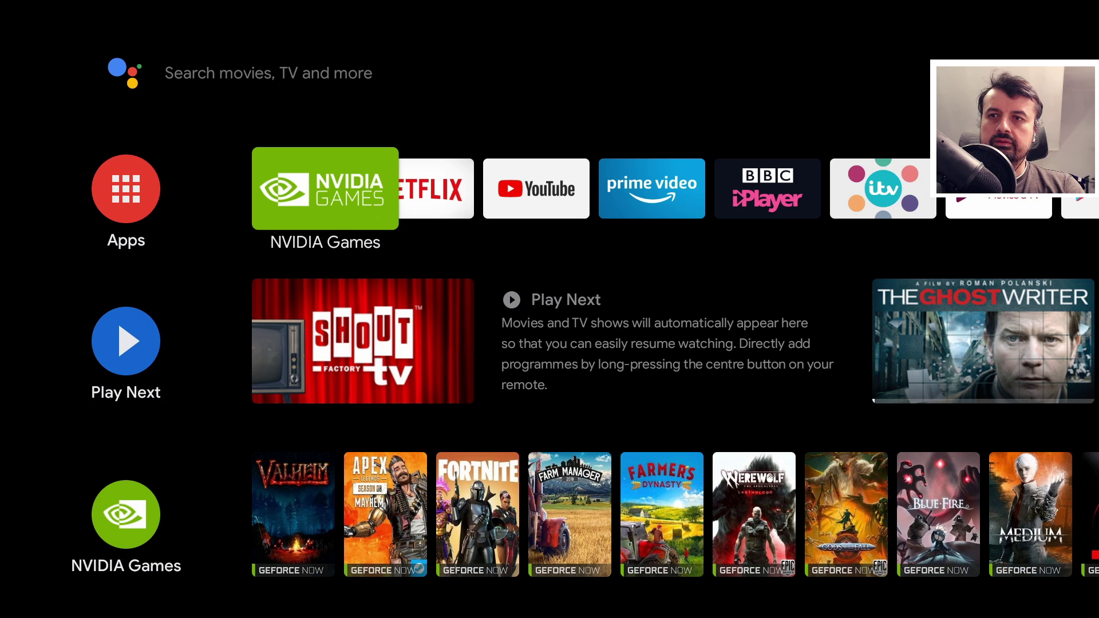
{"action": "key", "text": "Right"}
{"action": "key", "text": "Right"}
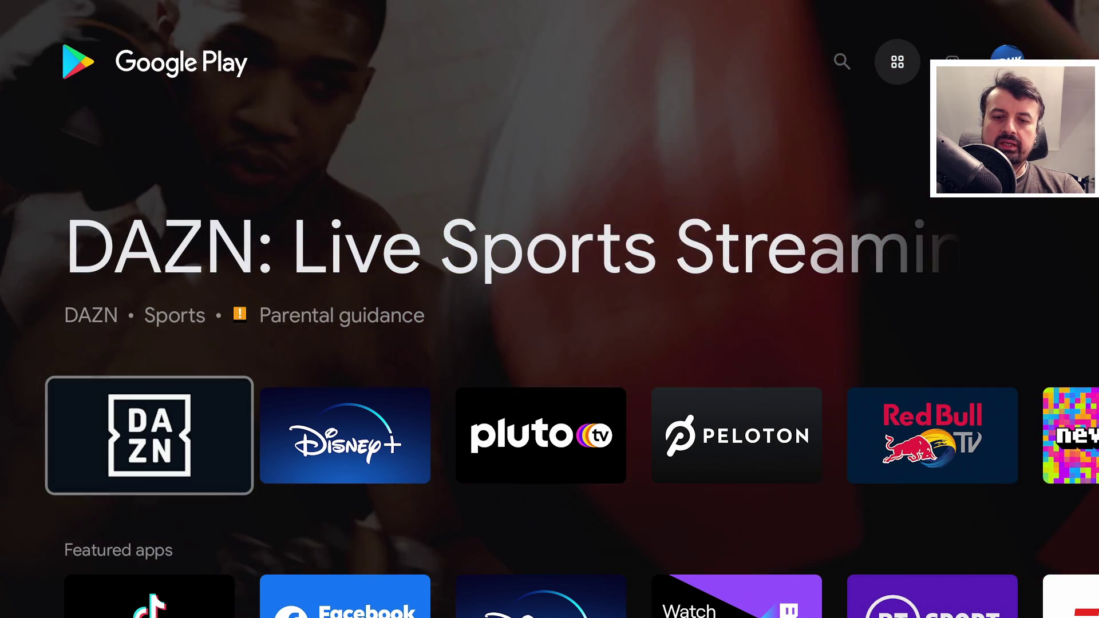
- Bring up the recent apps overview, look through the apps running in the background, and leave the overview
{"action": "key", "text": "alt+Tab"}
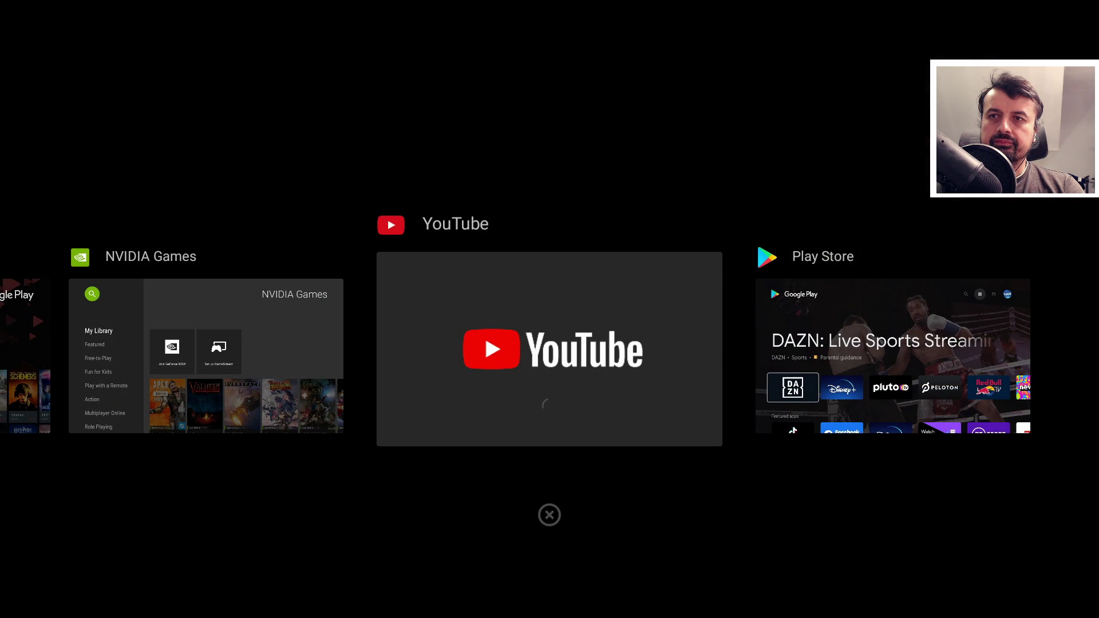
{"action": "key", "text": "Right"}
{"action": "key", "text": "Left"}
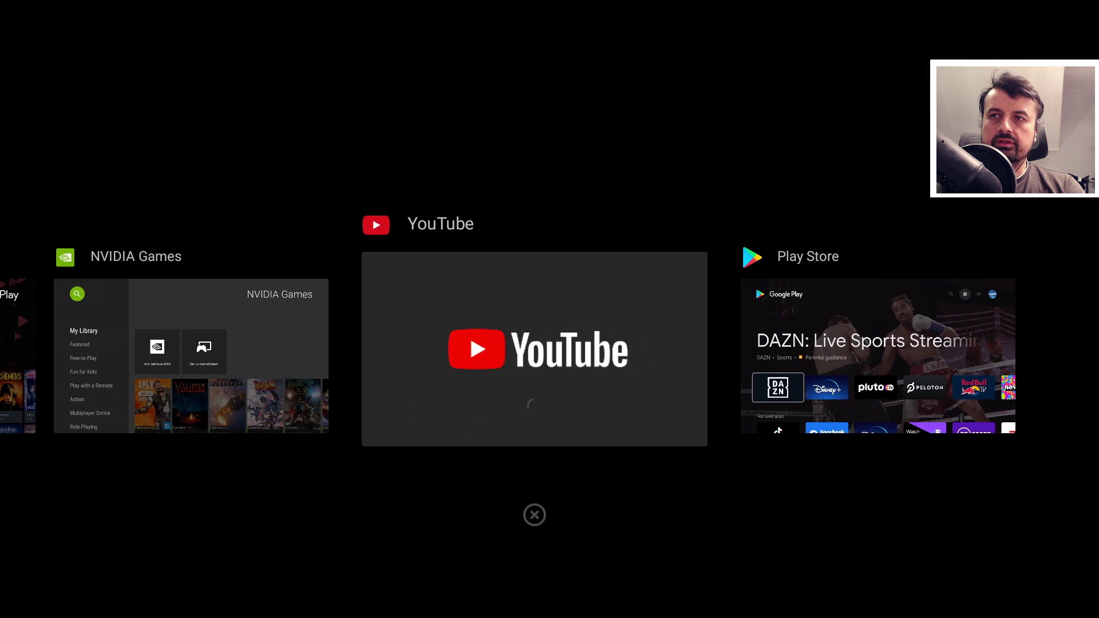
{"action": "key", "text": "Left"}
{"action": "key", "text": "Left"}
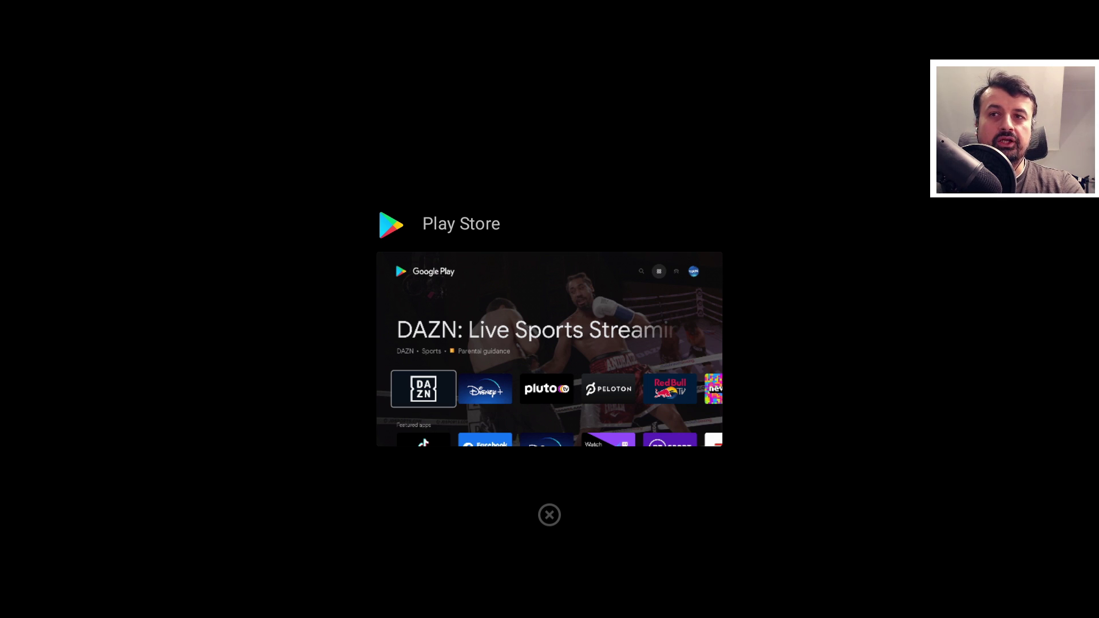
{"action": "key", "text": "Escape"}
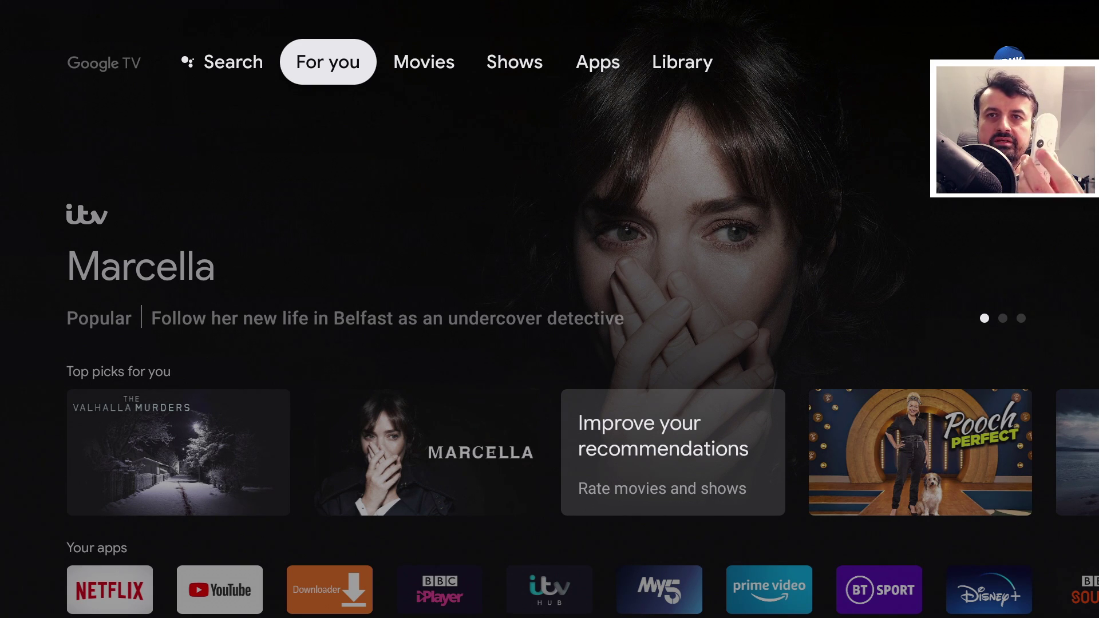
- Bring up the on-screen mouse pointer on the Google TV home screen and open Downloader from Your apps
{"action": "key", "text": "XF86AudioLowerVolume"}
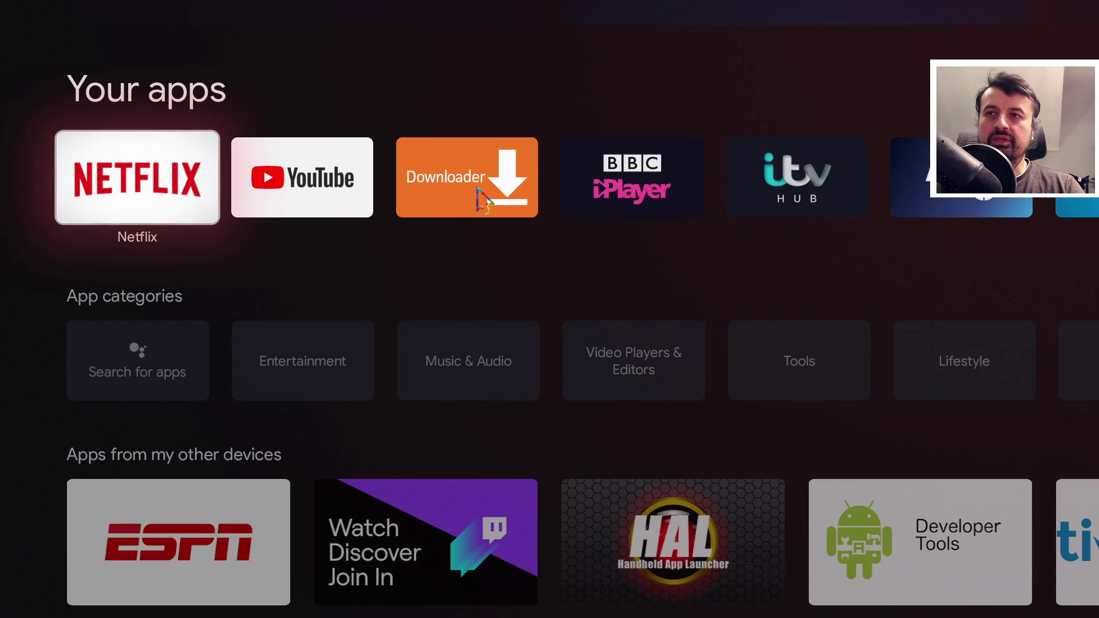
{"action": "left_click", "coordinate": [482, 195]}
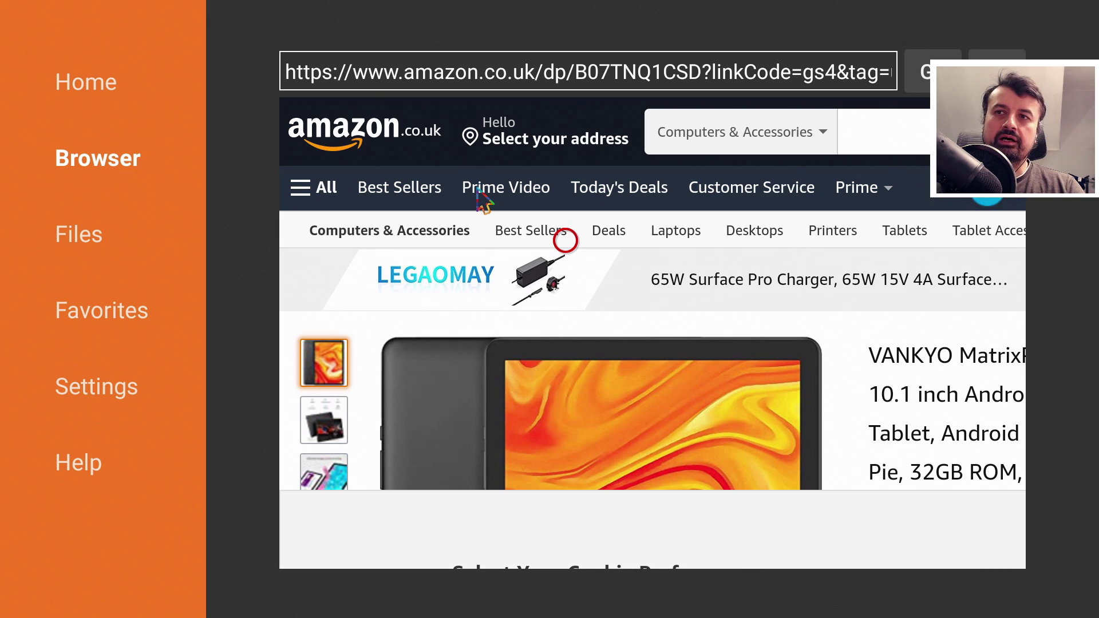